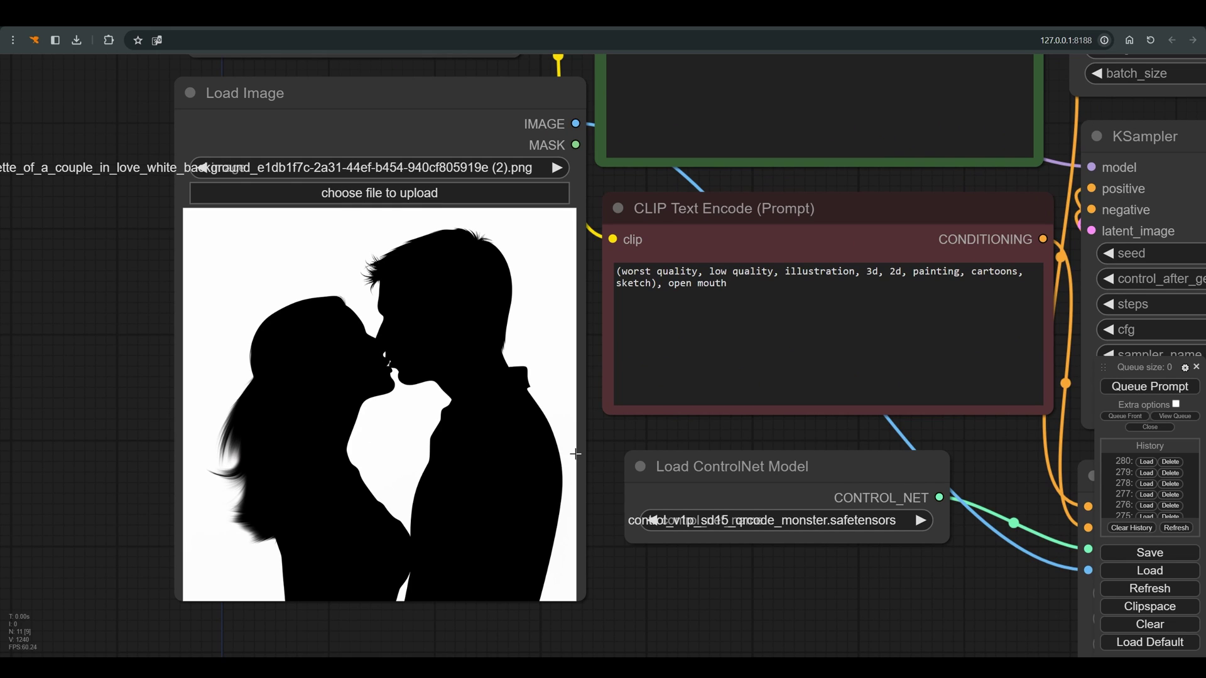
Choose control_v1p_sd15_qrcode_monster.safetensors as the model in Load ControlNet Model.
drag(615, 453, 539, 646)
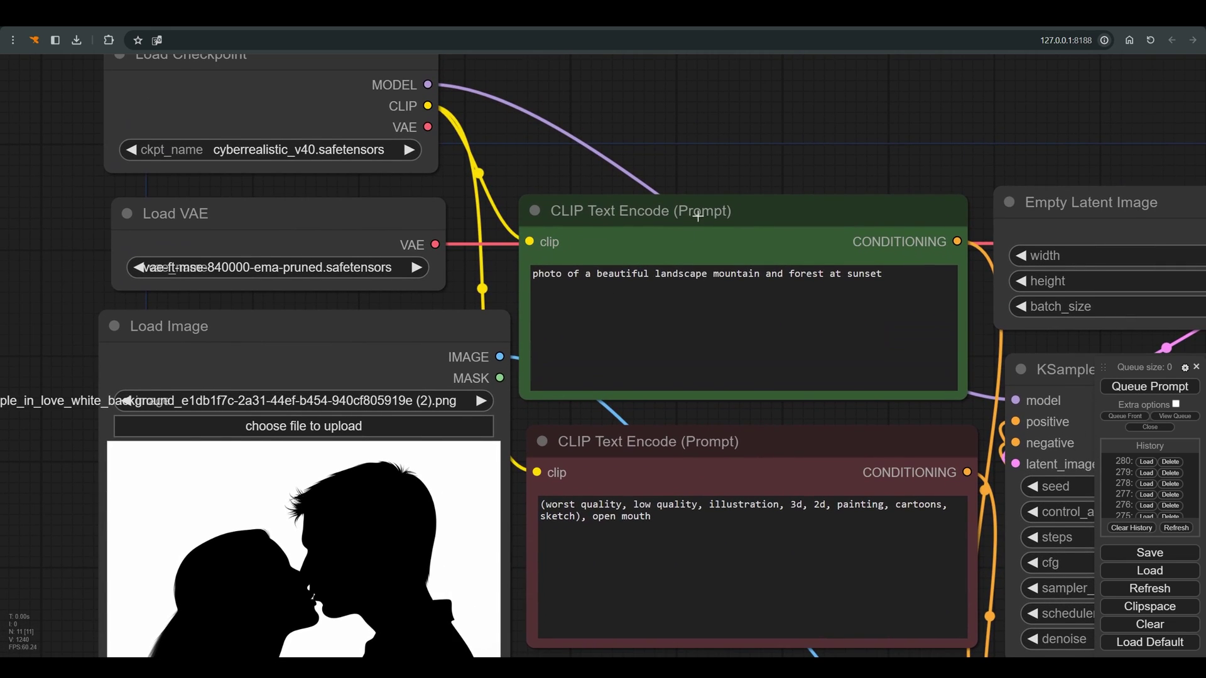
scroll(700, 212, up, 3)
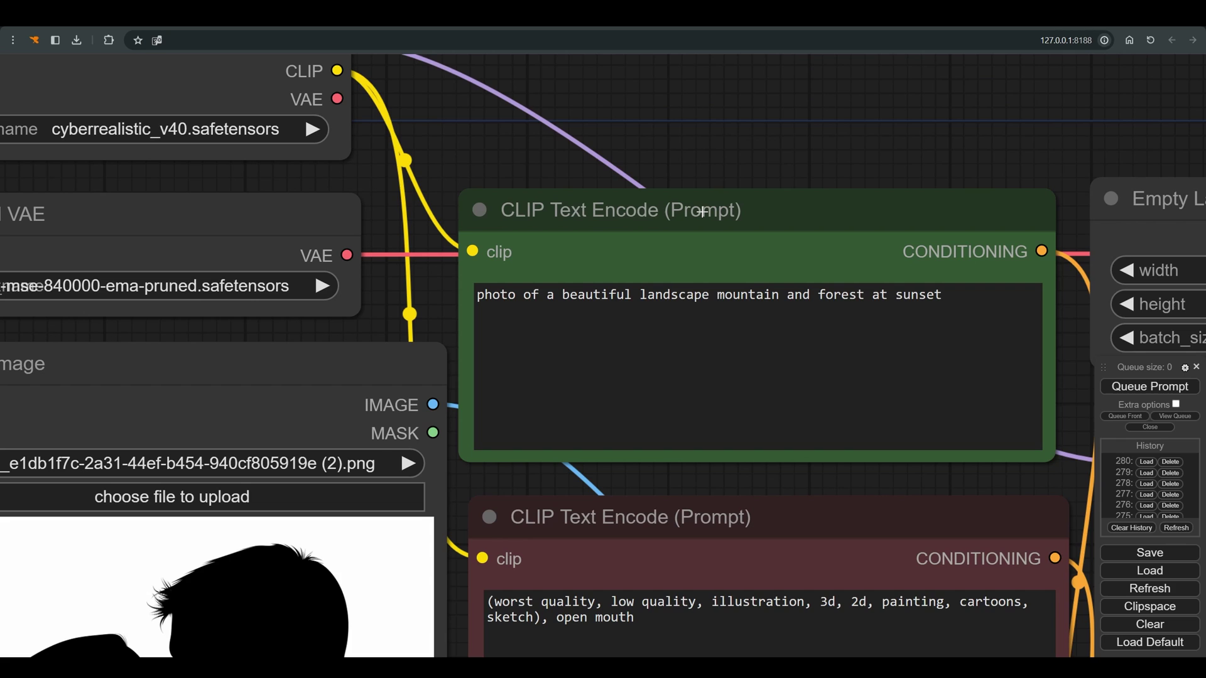
scroll(702, 211, down, 4)
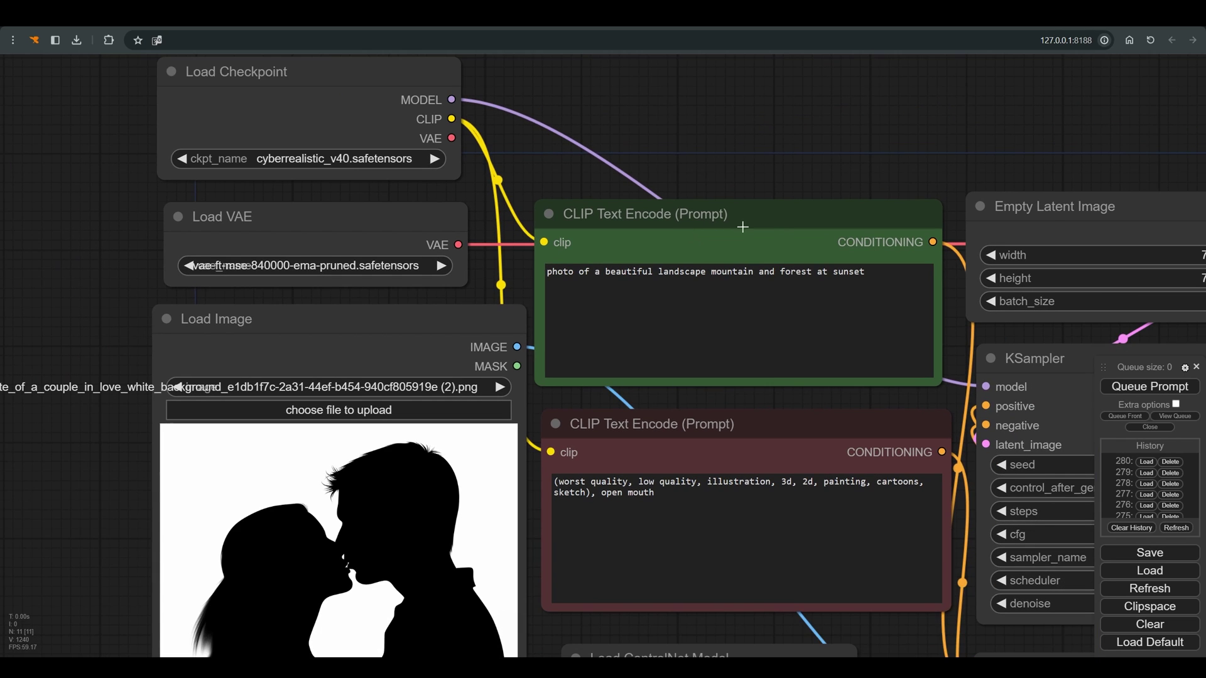
drag(864, 187, 674, 144)
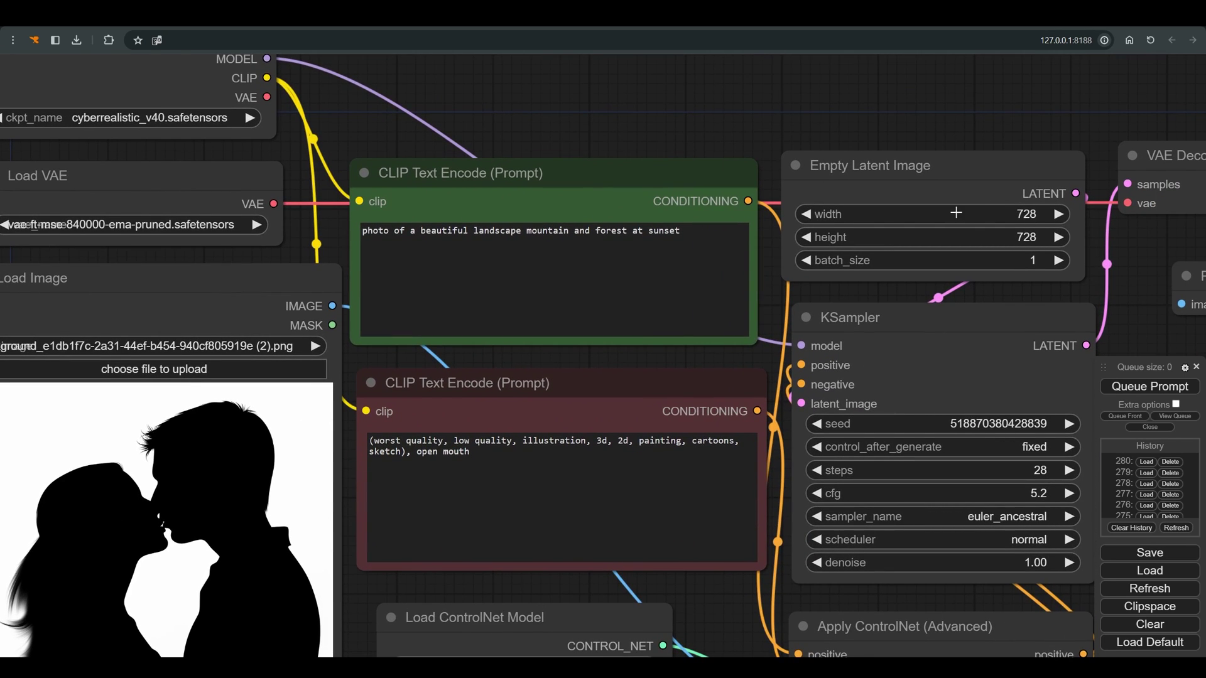
scroll(992, 290, down, 3)
drag(738, 611, 646, 447)
click(589, 400)
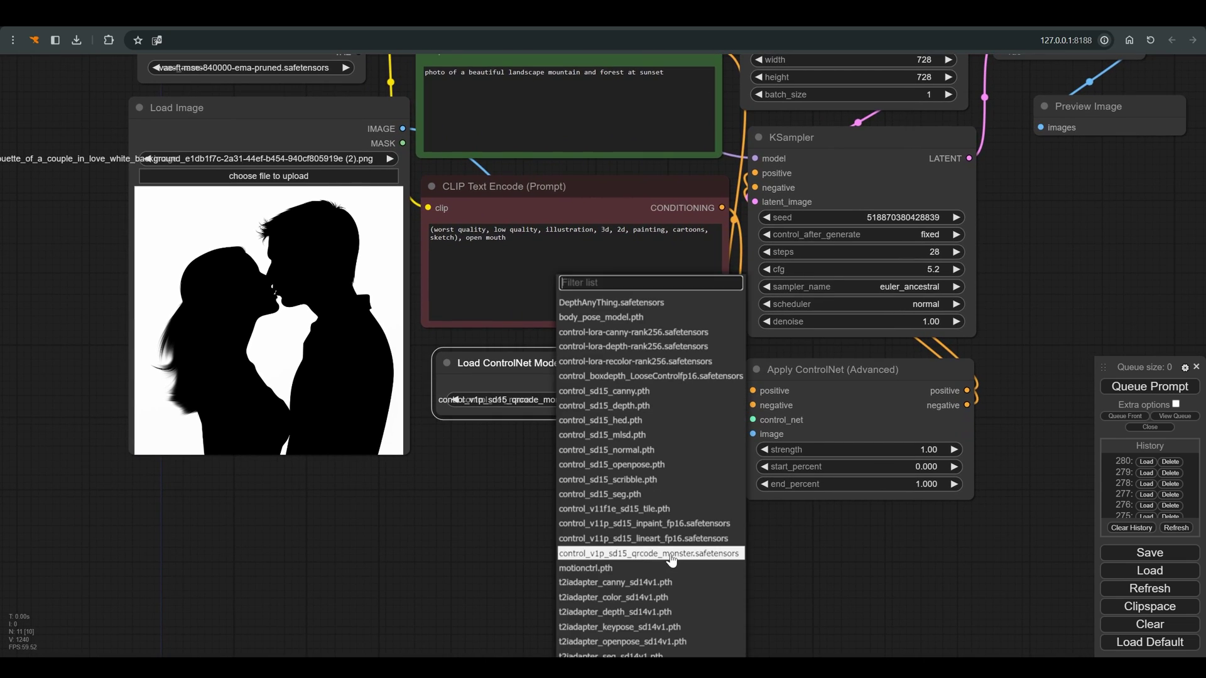
click(671, 554)
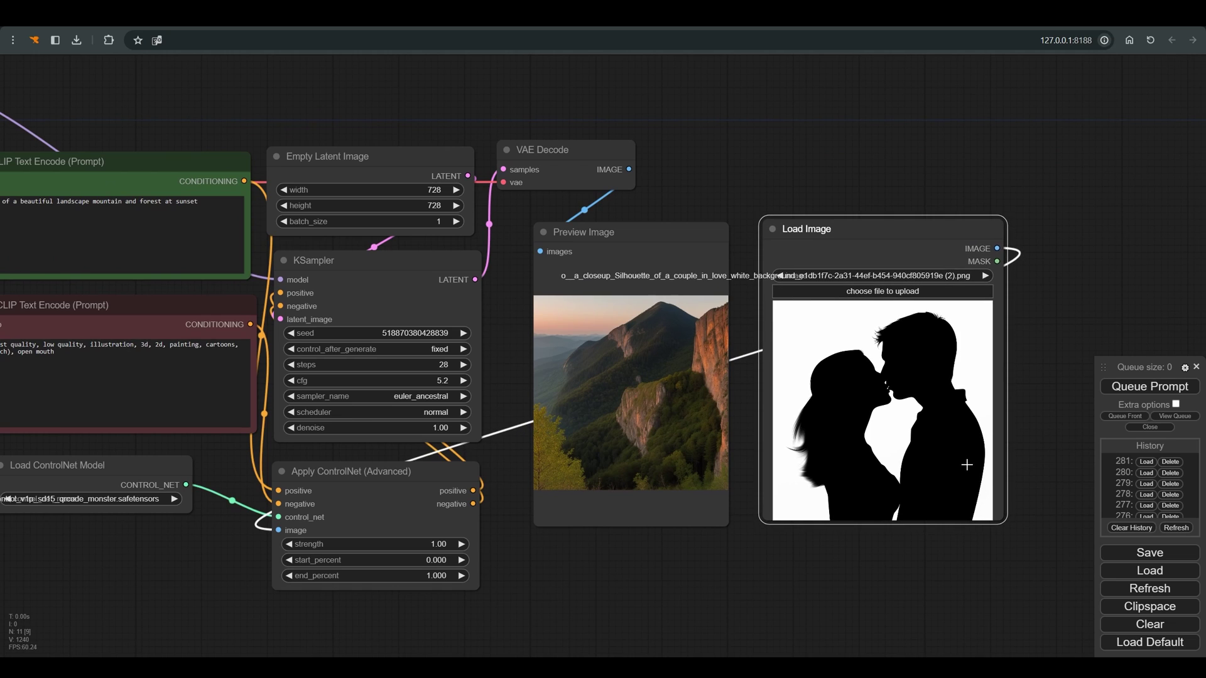
Raise the ControlNet strength to 1.44 and generate a new image.
scroll(704, 439, up, 3)
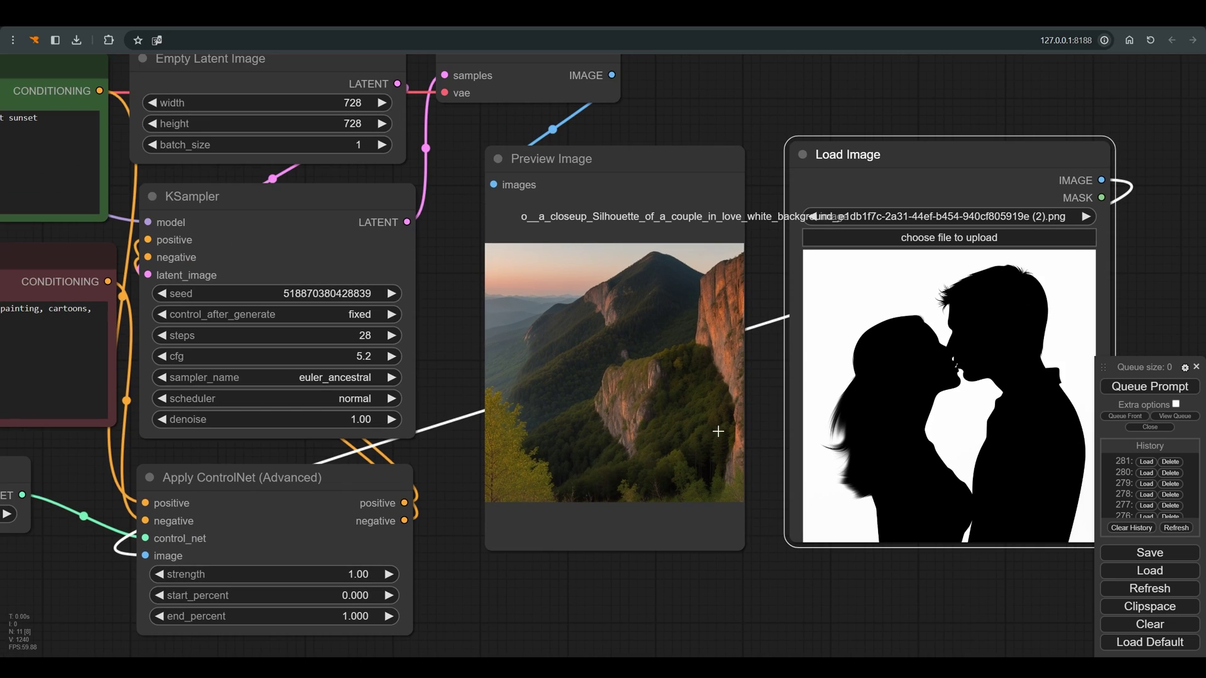
drag(620, 582, 643, 544)
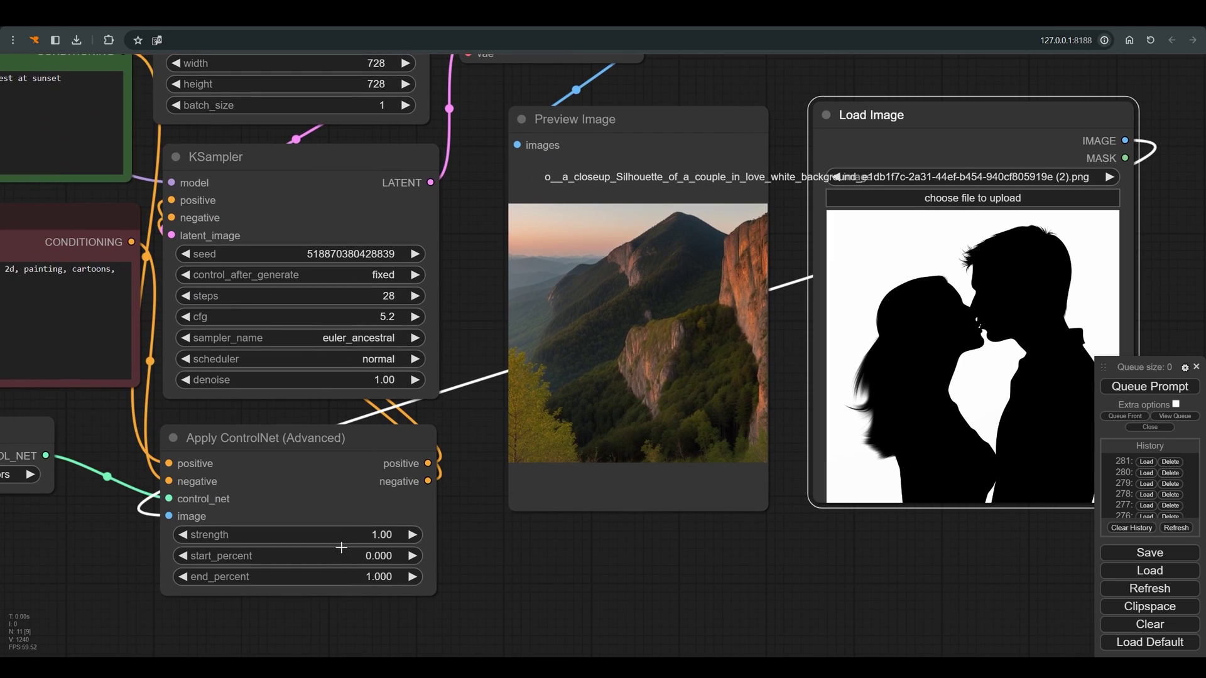
drag(327, 539, 359, 538)
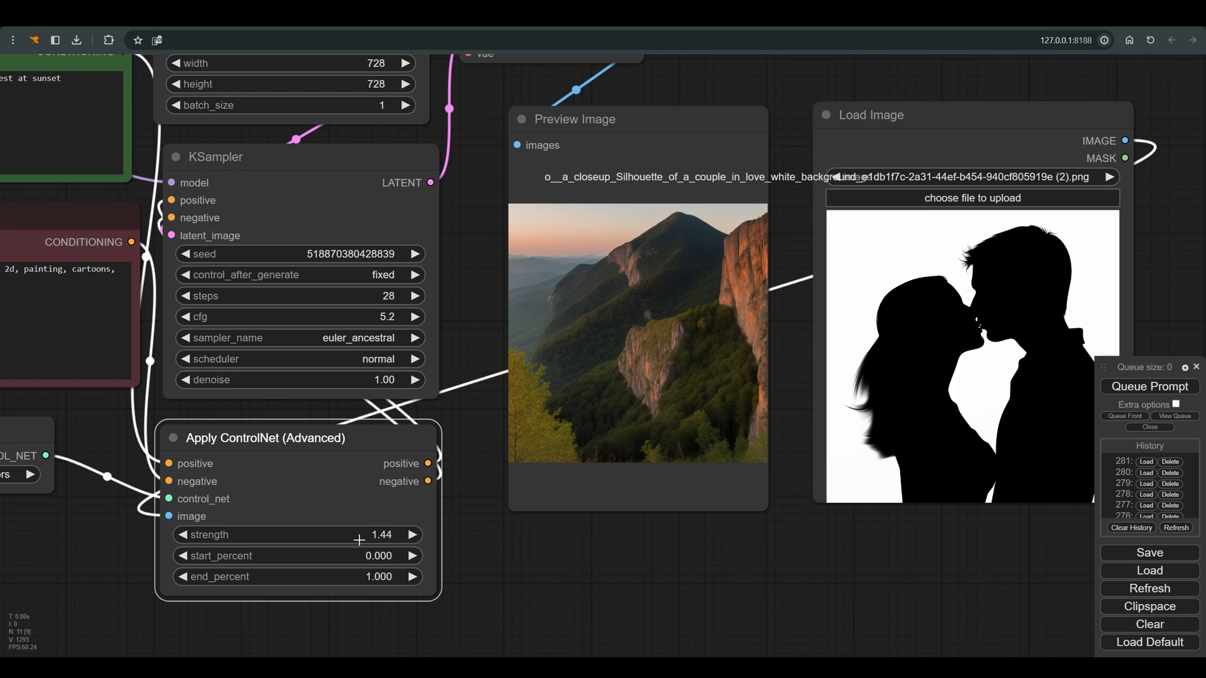
click(1156, 387)
Lower the ControlNet end_percent to 0.867 and regenerate the image.
drag(929, 573, 898, 582)
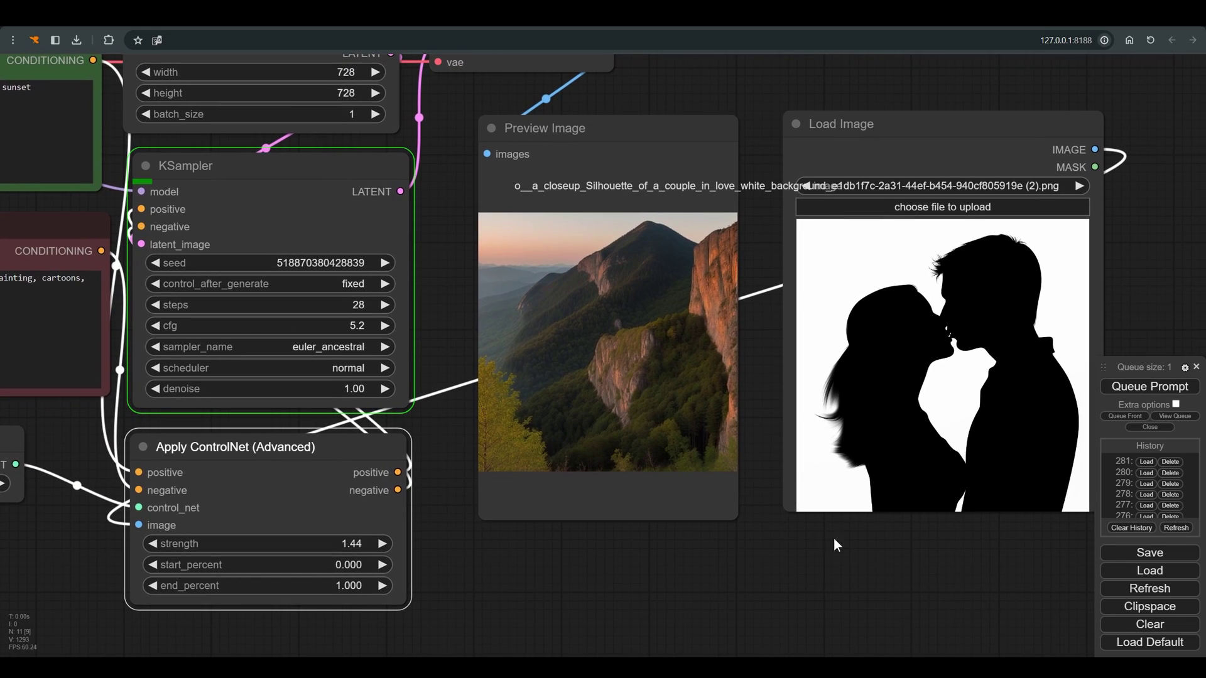
scroll(795, 550, down, 2)
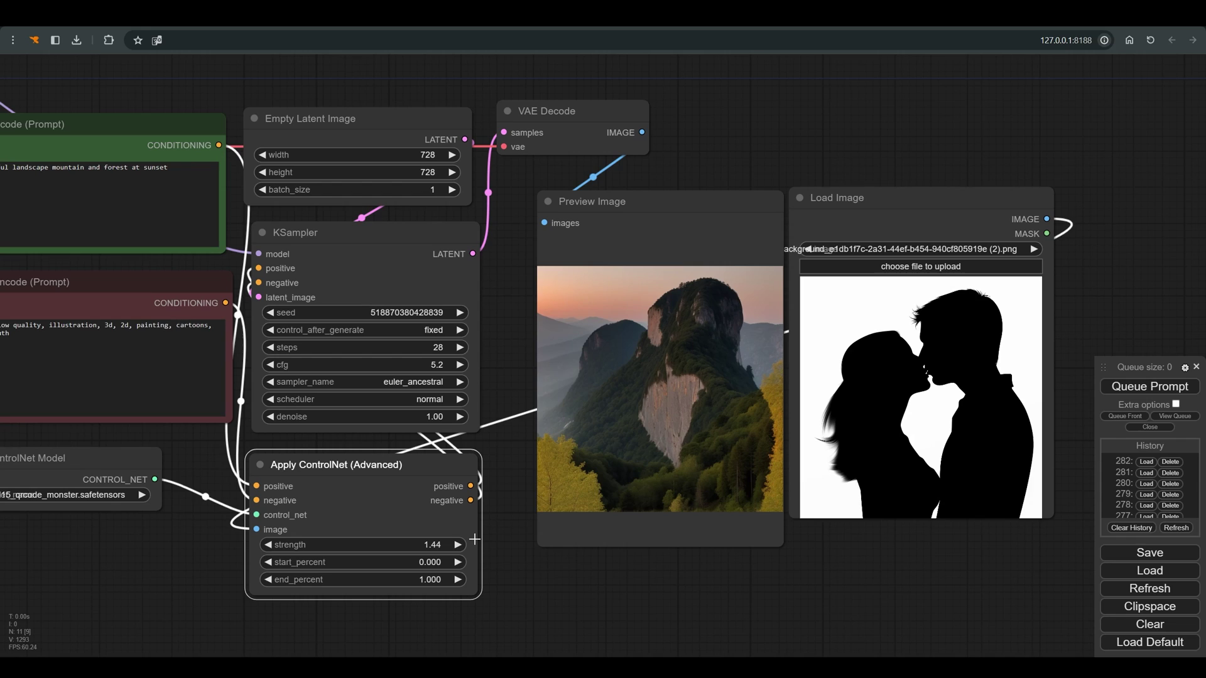
drag(398, 575, 330, 579)
click(1130, 387)
Raise the ControlNet start_percent to 0.030 and regenerate the mountain image.
click(823, 616)
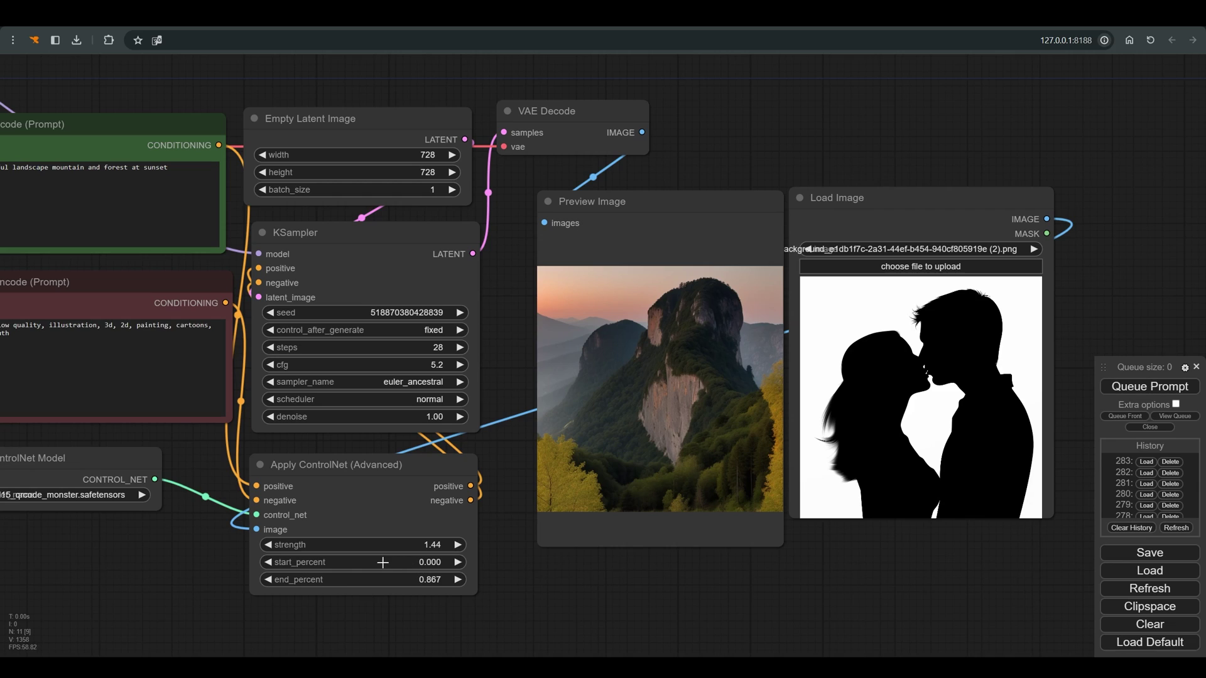
drag(375, 562, 407, 561)
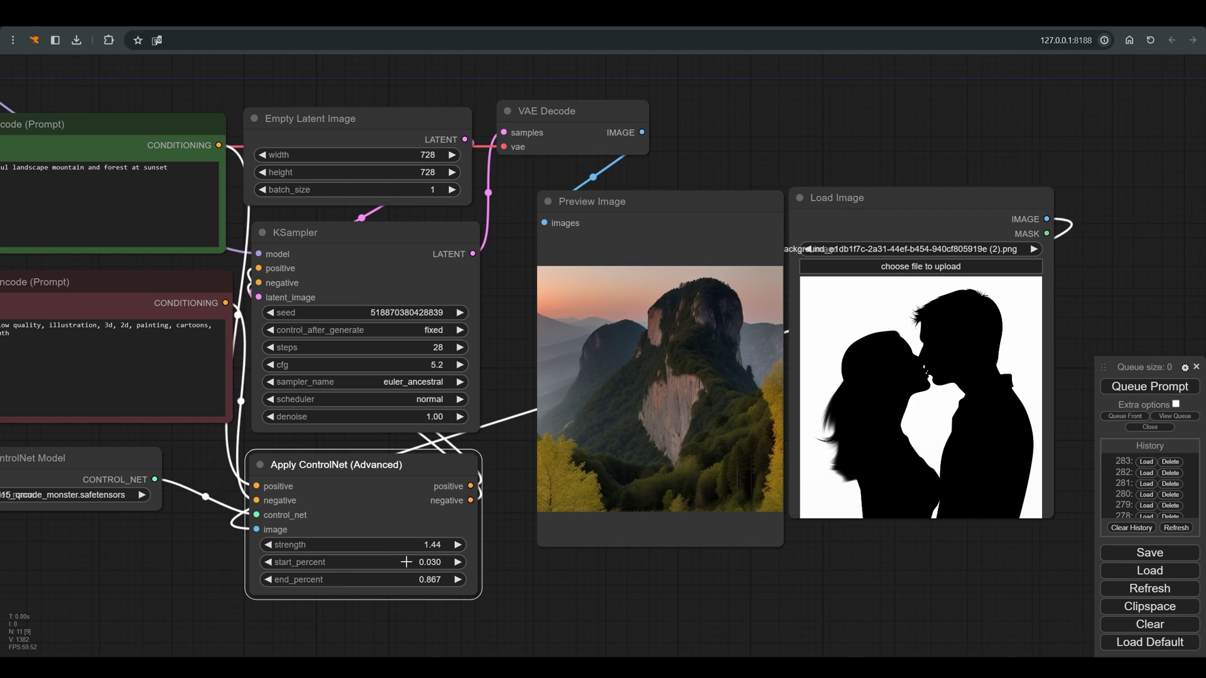
click(1147, 387)
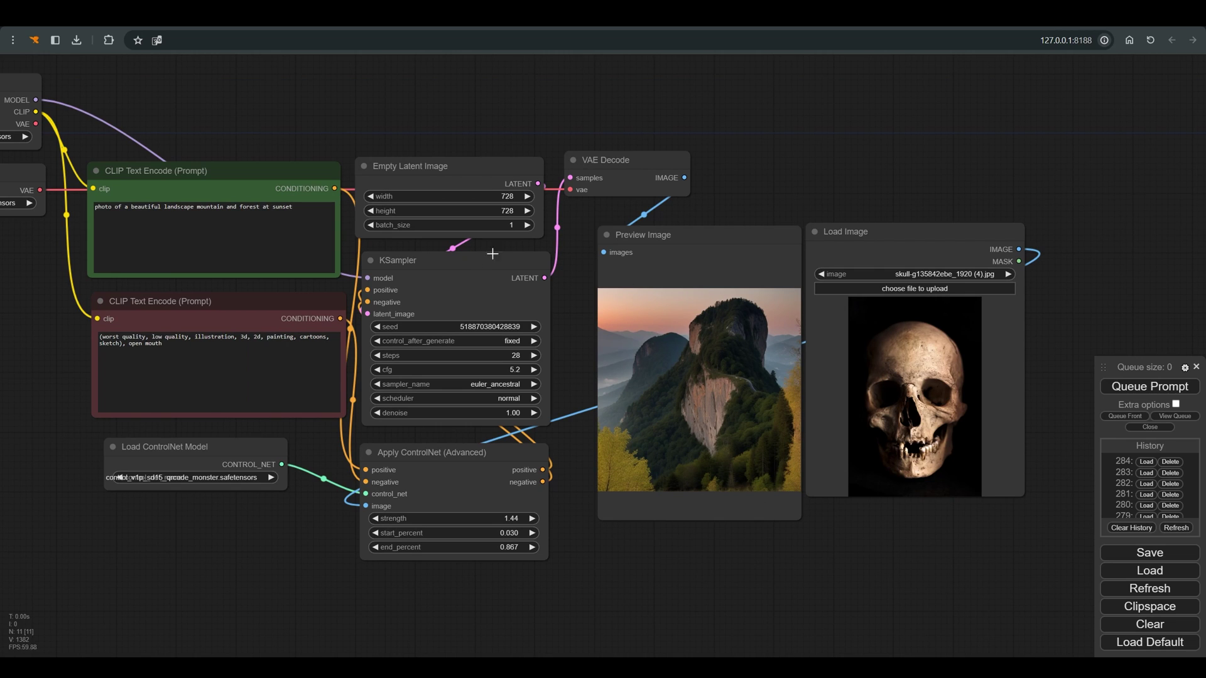
Set the Empty Latent Image height to 960.
click(490, 196)
text(960)
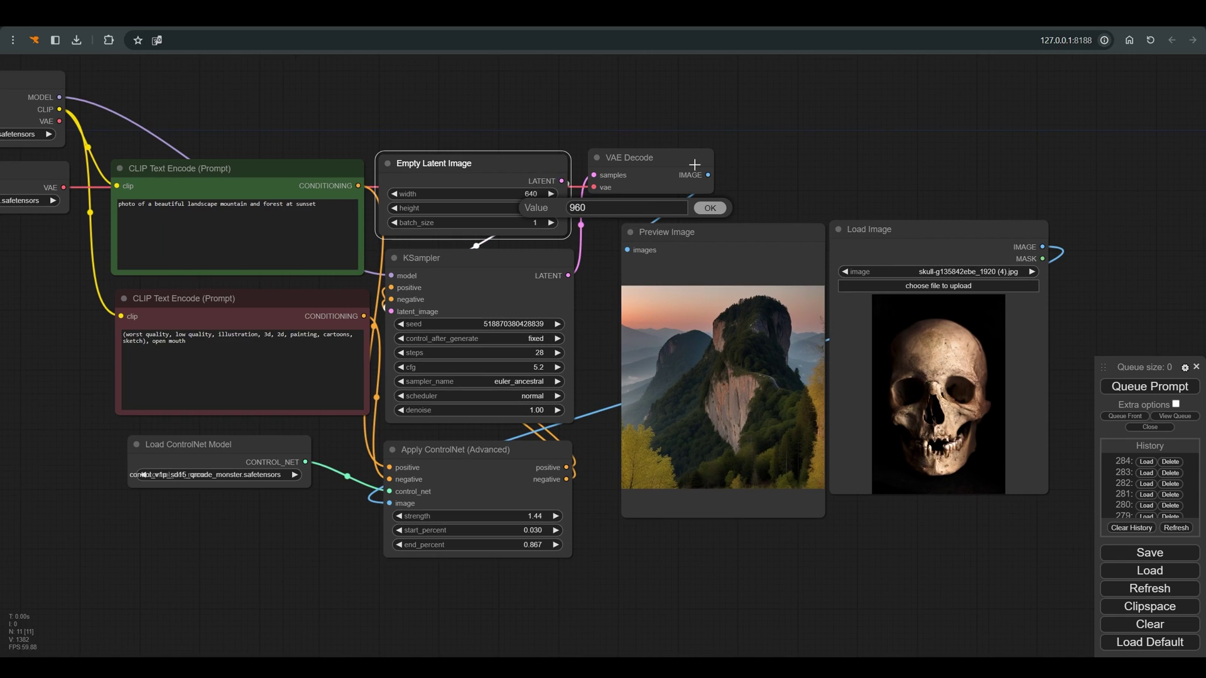
key(Return)
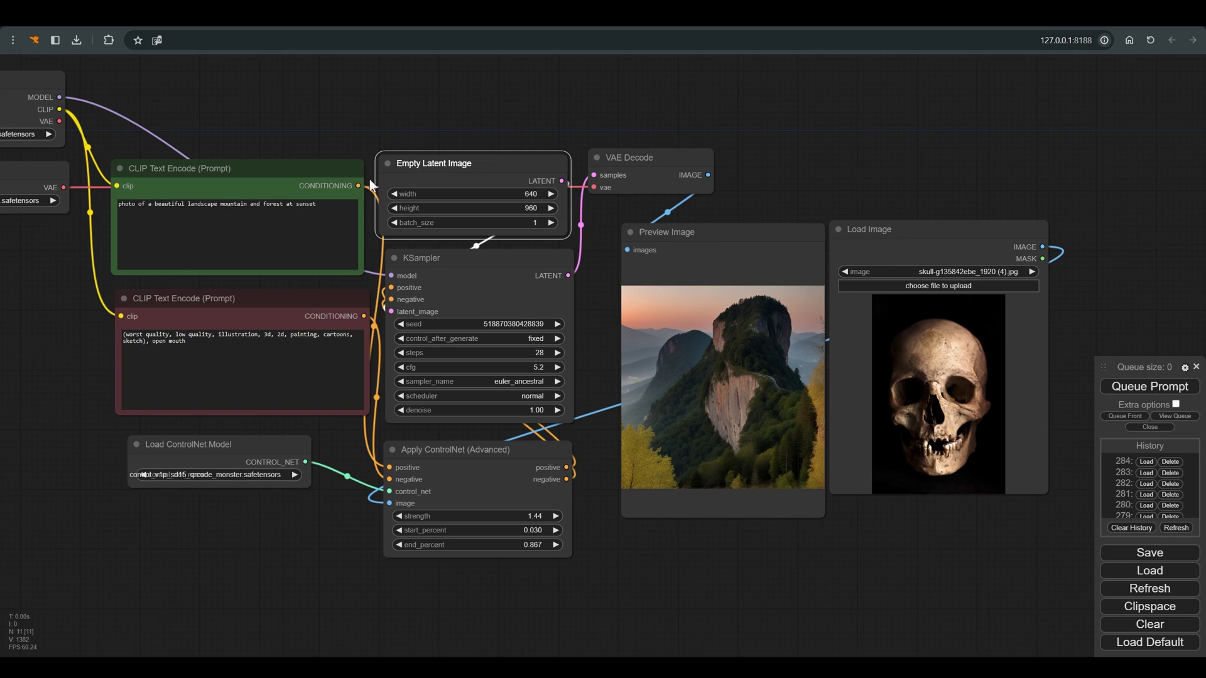
Replace the positive prompt with 'photo of cemetery graves and tree at night' and generate.
triple_click(242, 205)
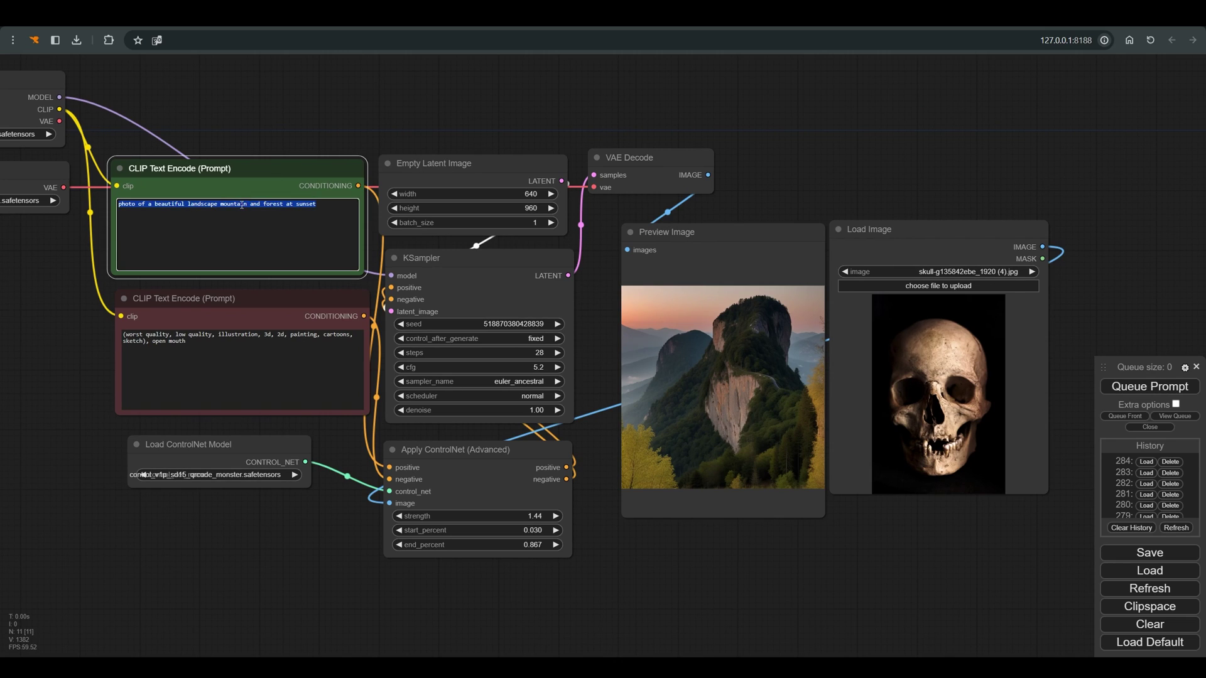
text(photo of cemetery graves and tree at night)
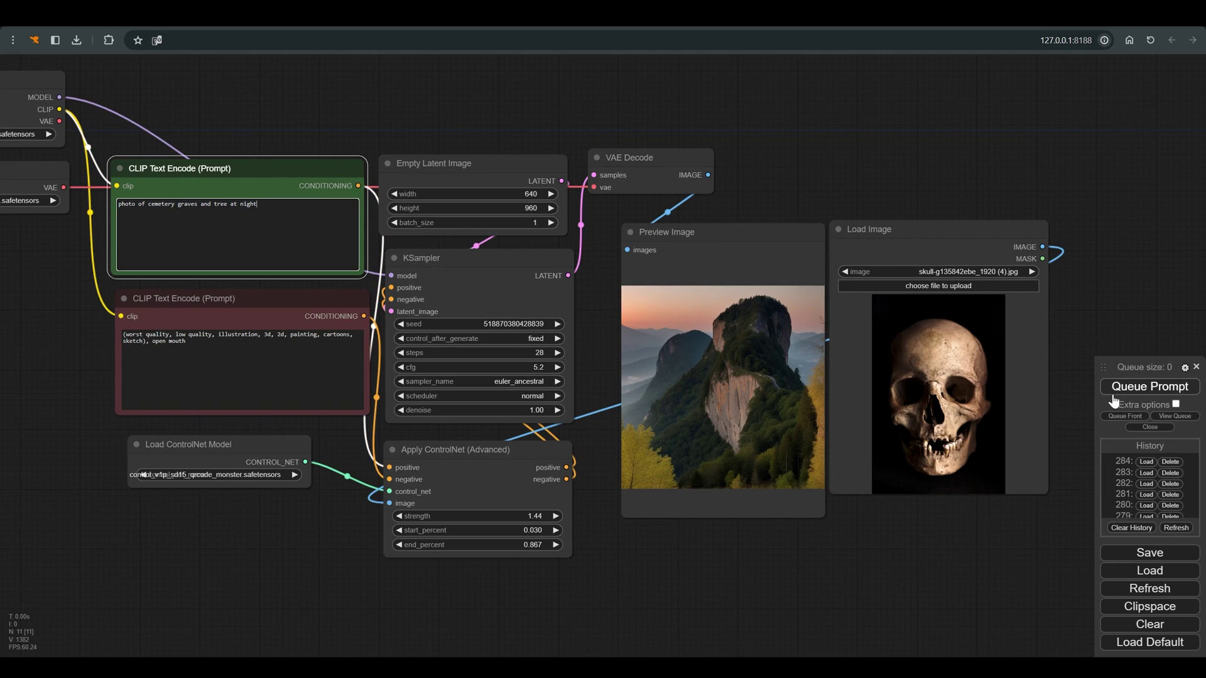
click(1121, 388)
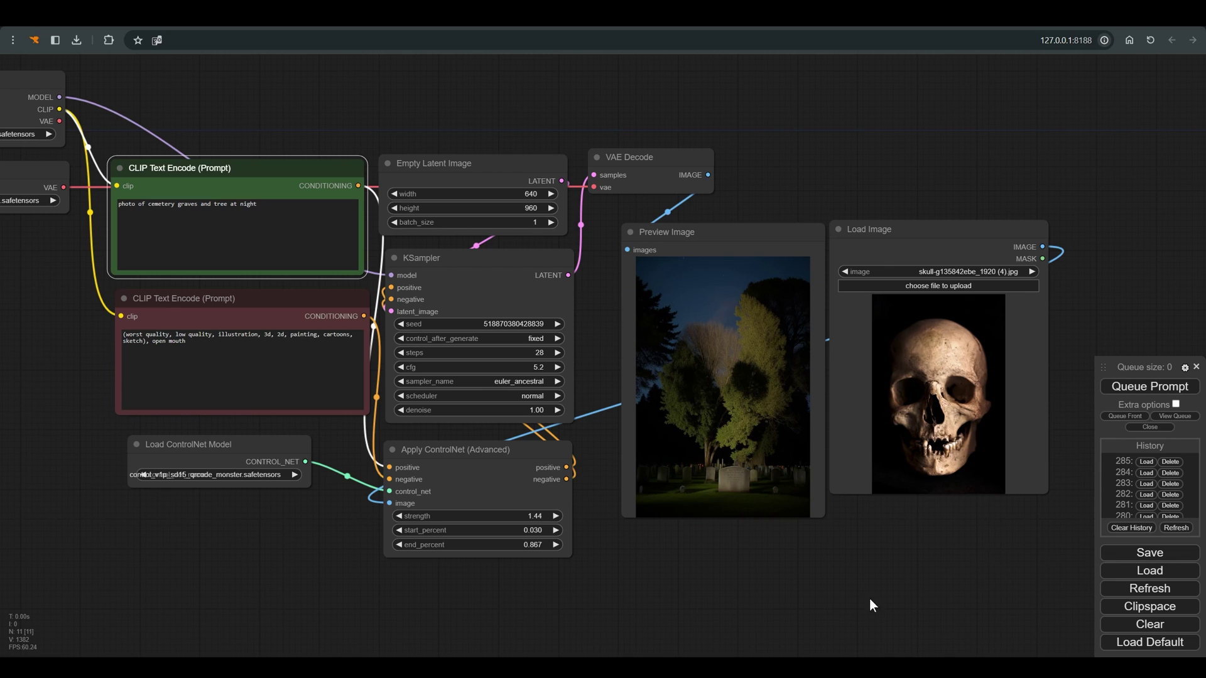
Set Apply ControlNet (Advanced) strength to 2.13 and queue a new cemetery image.
scroll(678, 439, up, 1)
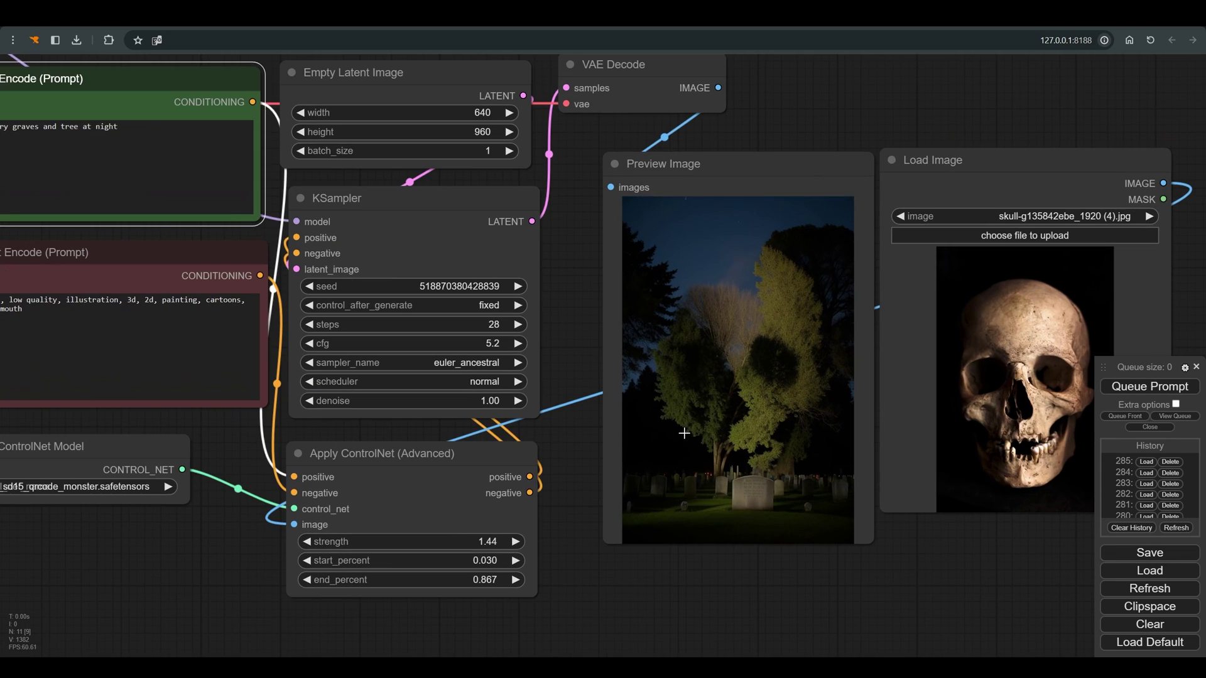
scroll(675, 447, up, 1)
scroll(675, 447, down, 1)
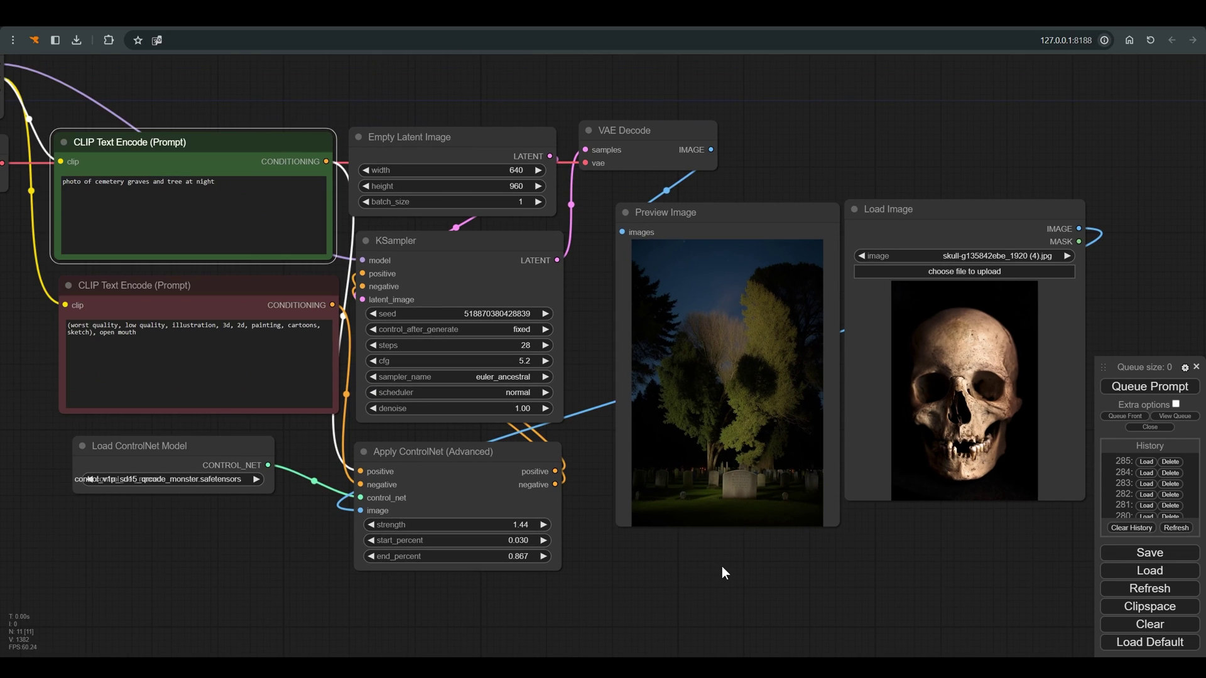
click(918, 545)
drag(460, 523, 493, 523)
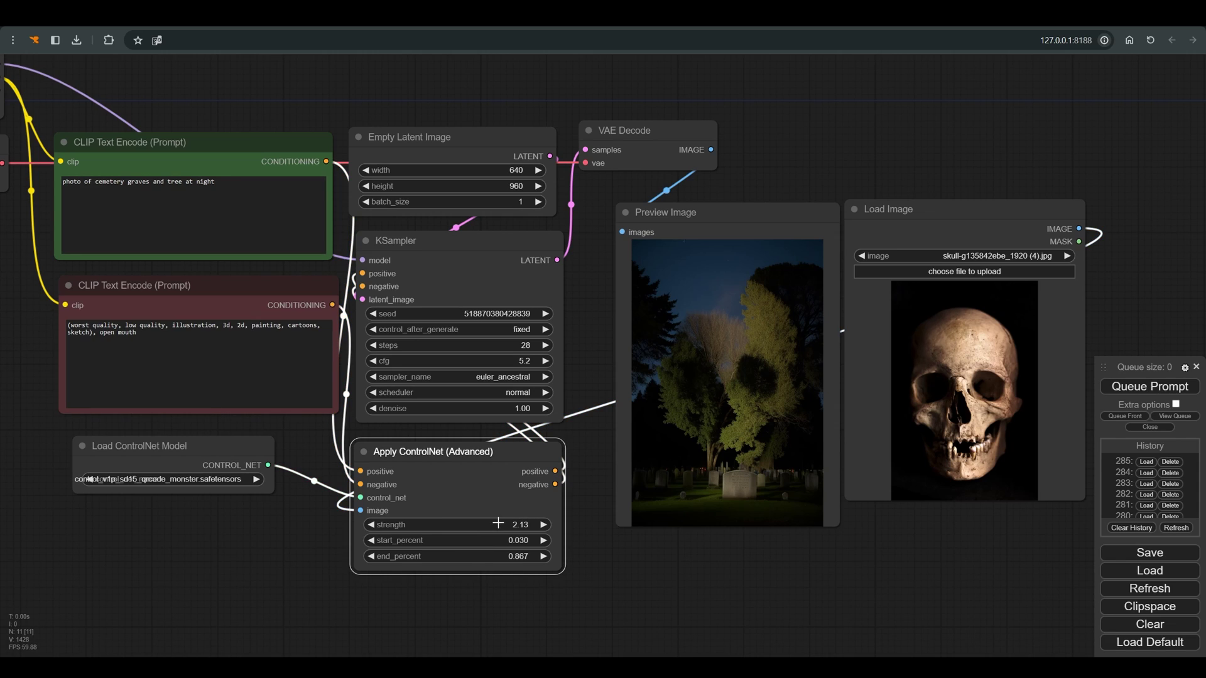
click(1175, 390)
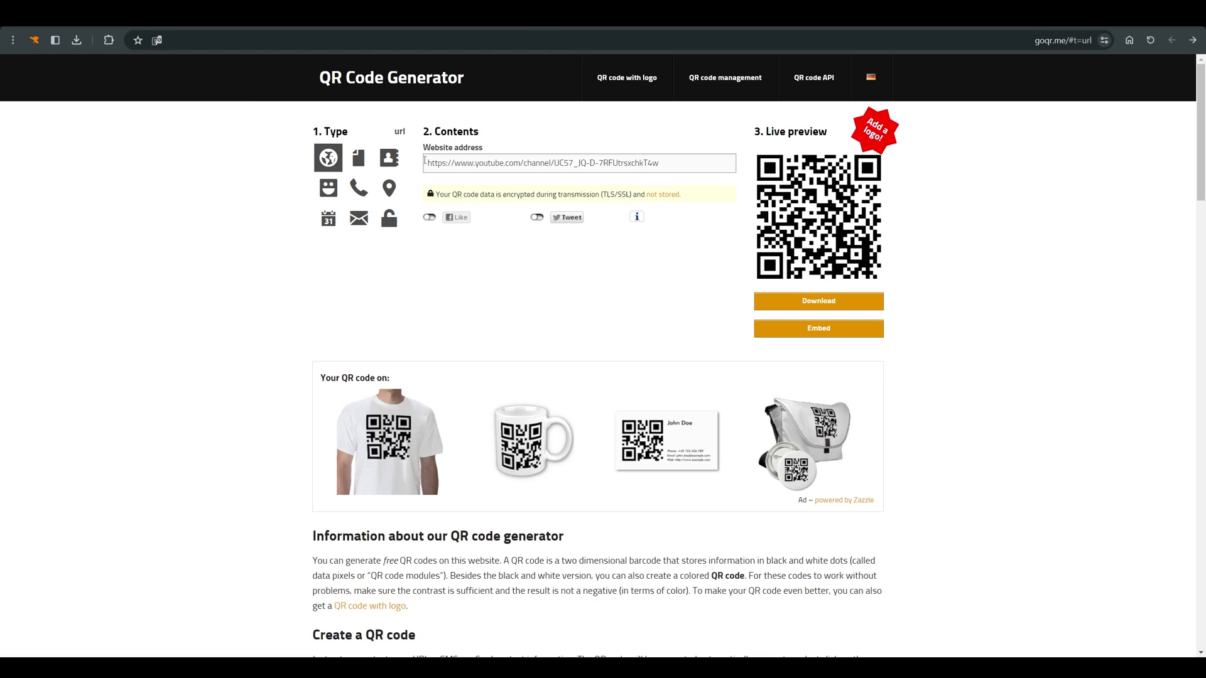
Select the whole YouTube channel link in the Website address field.
drag(424, 161, 687, 158)
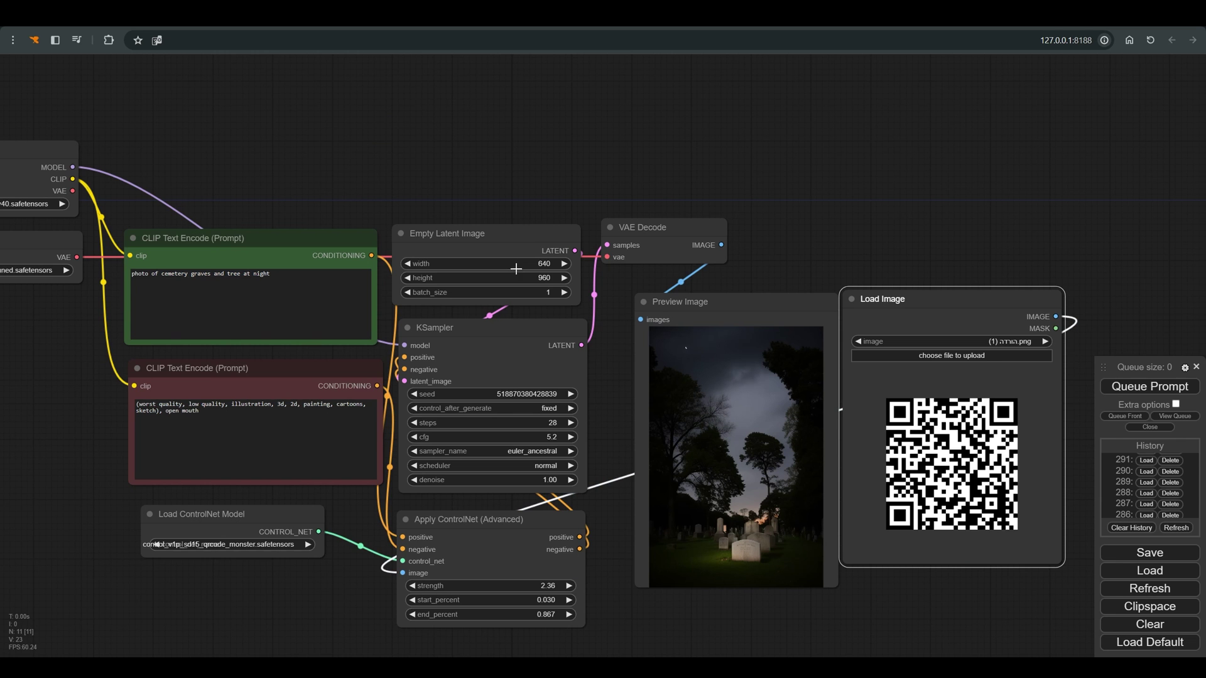
Set the Empty Latent Image width and height to 728.
click(519, 263)
text(728)
key(Return)
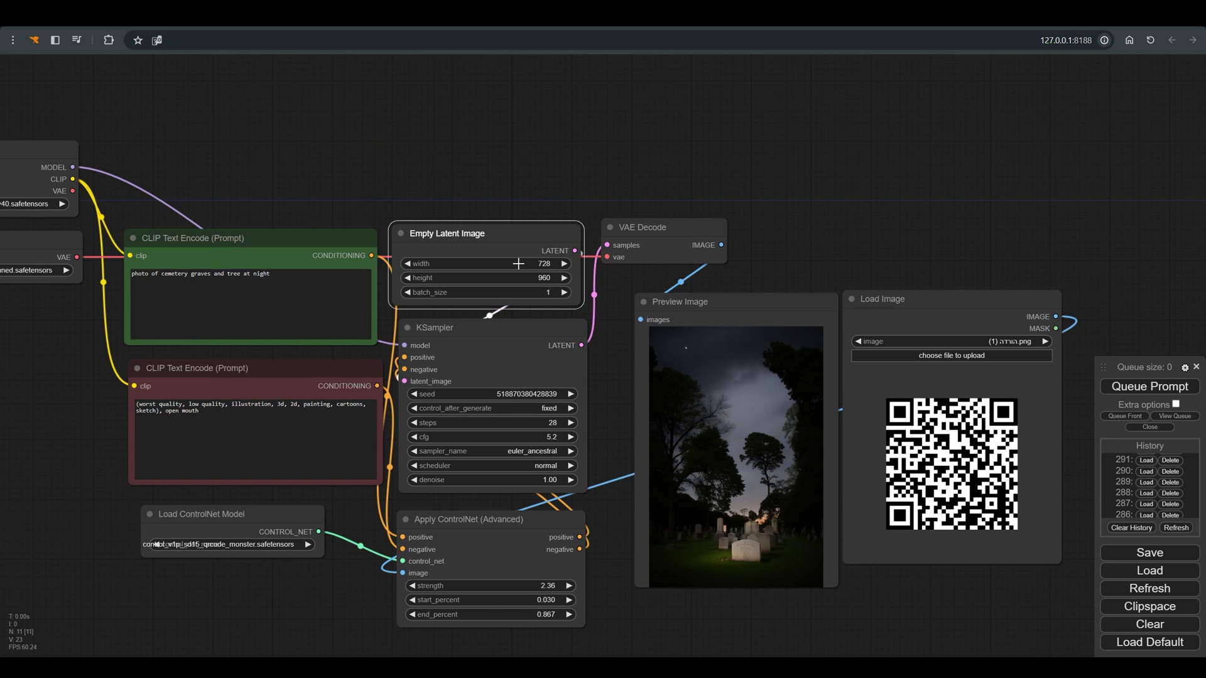
click(522, 278)
text(728)
key(Return)
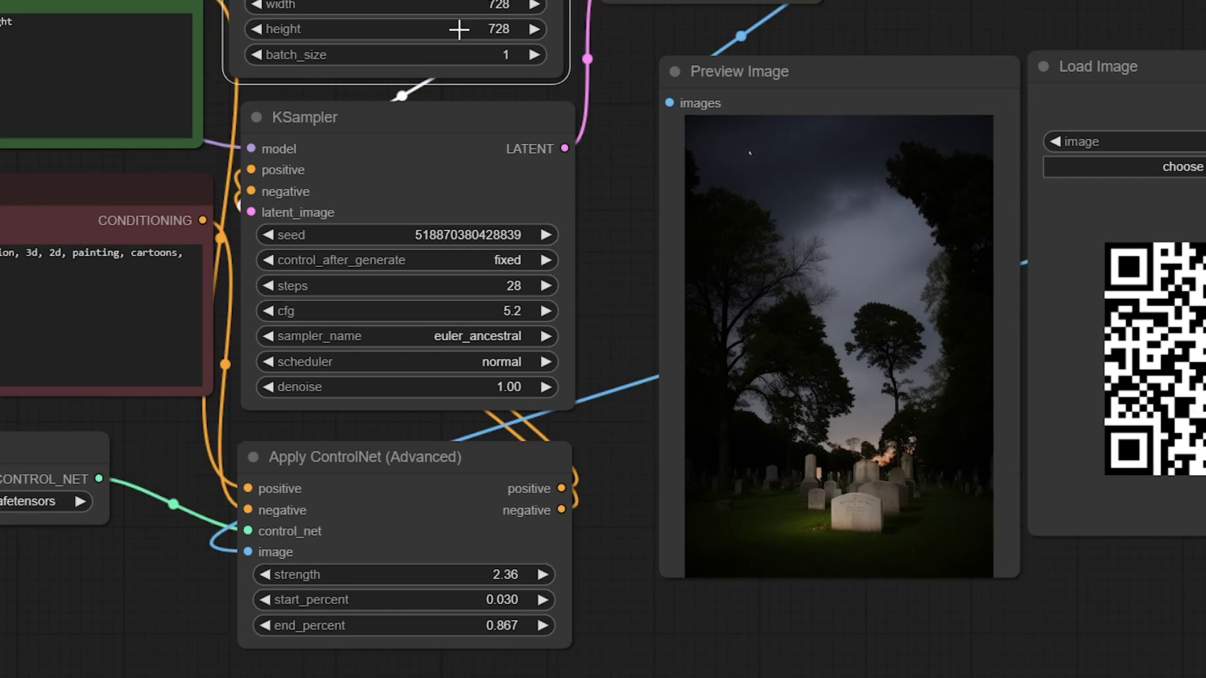
Set ControlNet strength to 1.46, start_percent to 0.000 and end_percent to 1.000.
drag(452, 579, 351, 588)
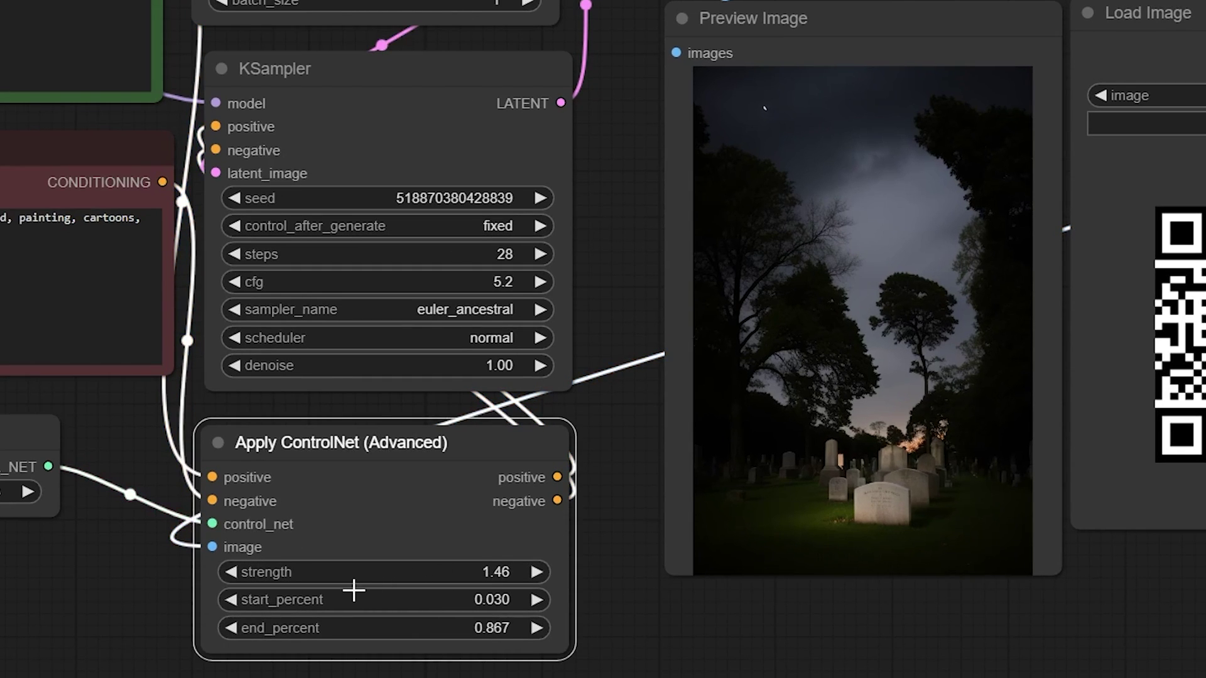
drag(423, 602, 316, 619)
drag(427, 627, 902, 641)
Begin rewriting the positive prompt toward 'beautiful landscape'.
click(81, 44)
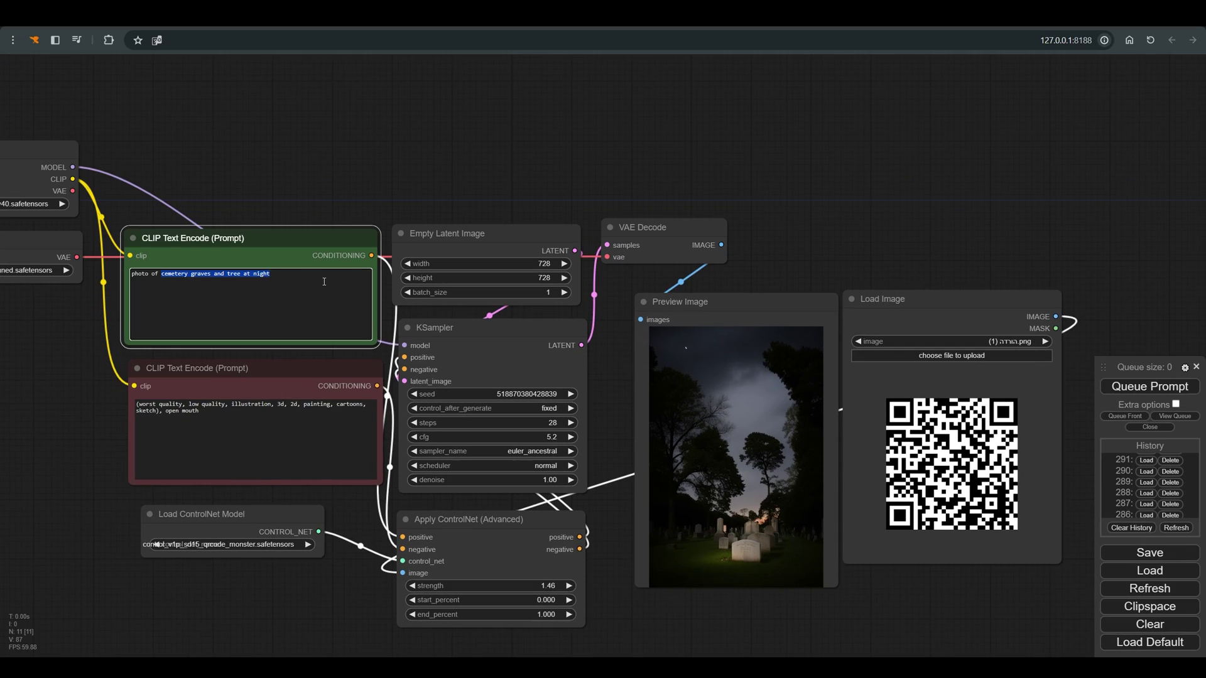
key(BackSpace)
text(au)
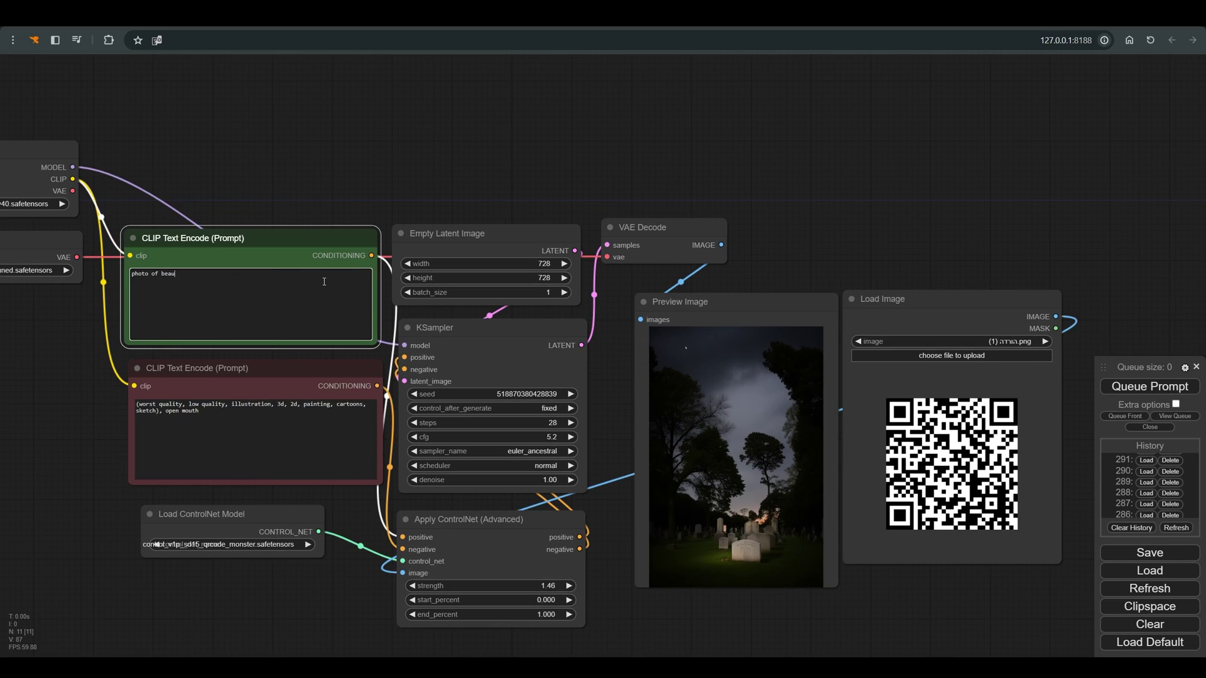
text(tiful landscape, horizon)
Generate the landscape, then nudge start_percent to 0.004 and regenerate the QR landscape.
click(1132, 394)
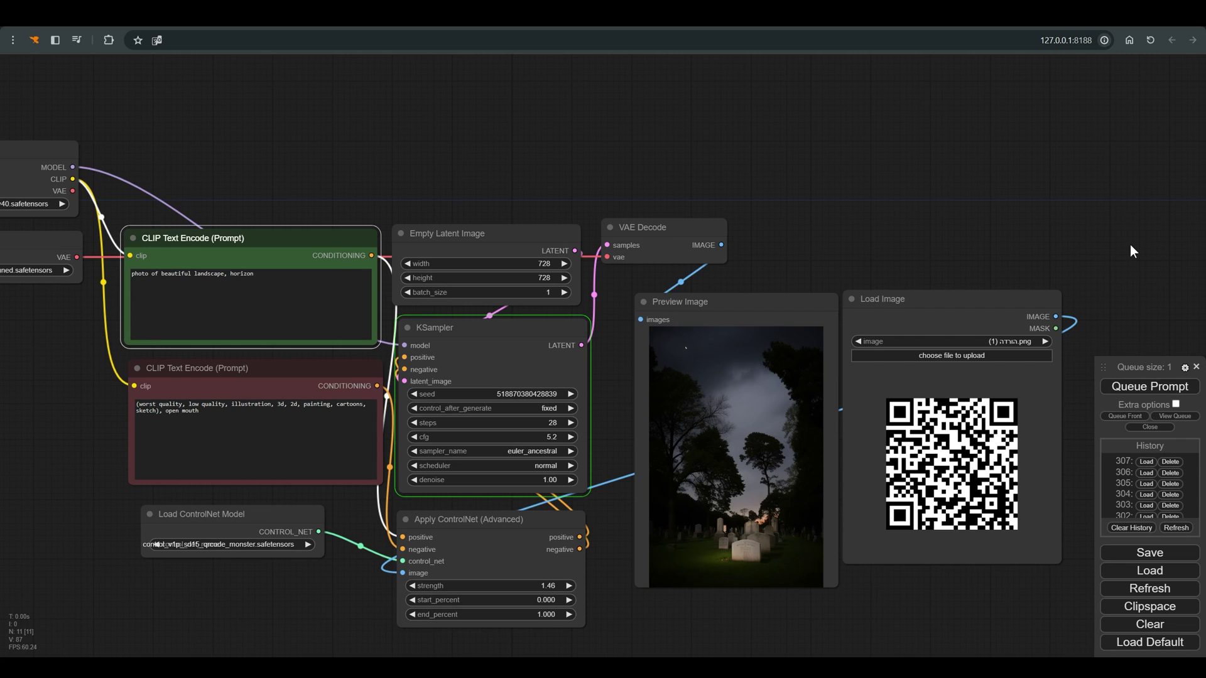
click(966, 637)
drag(537, 600, 538, 600)
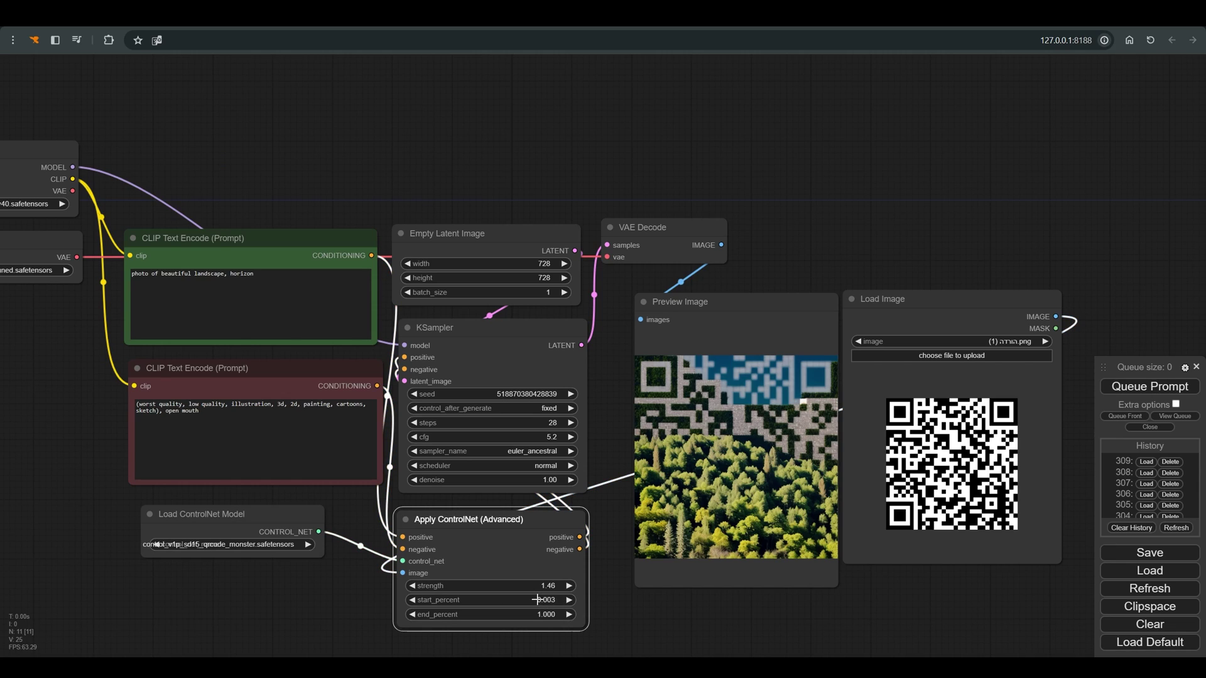
click(1168, 391)
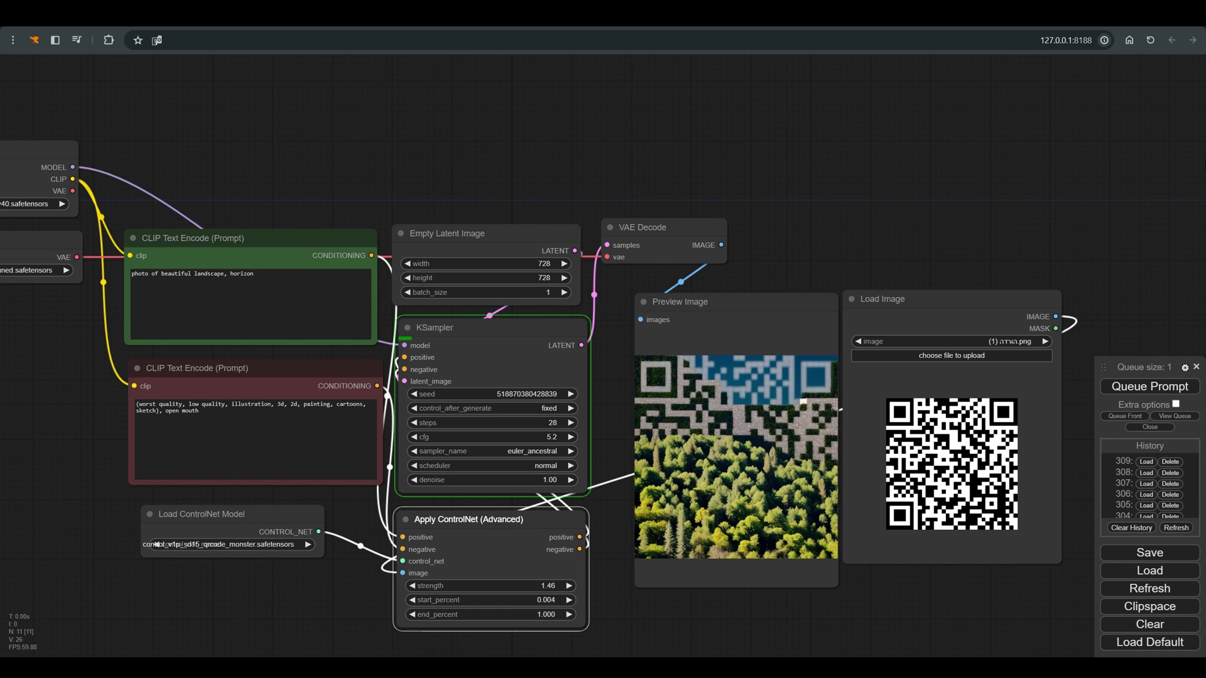